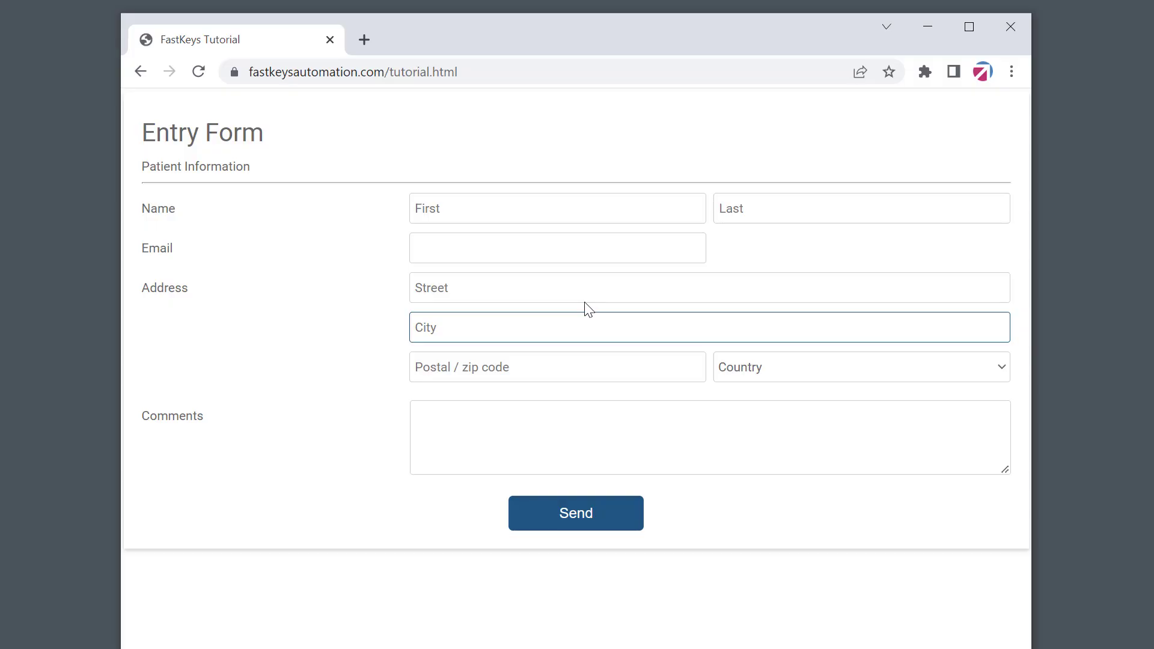
- Type 'fill' into the First name field of the Entry Form
left_click(477, 210)
type("fill")
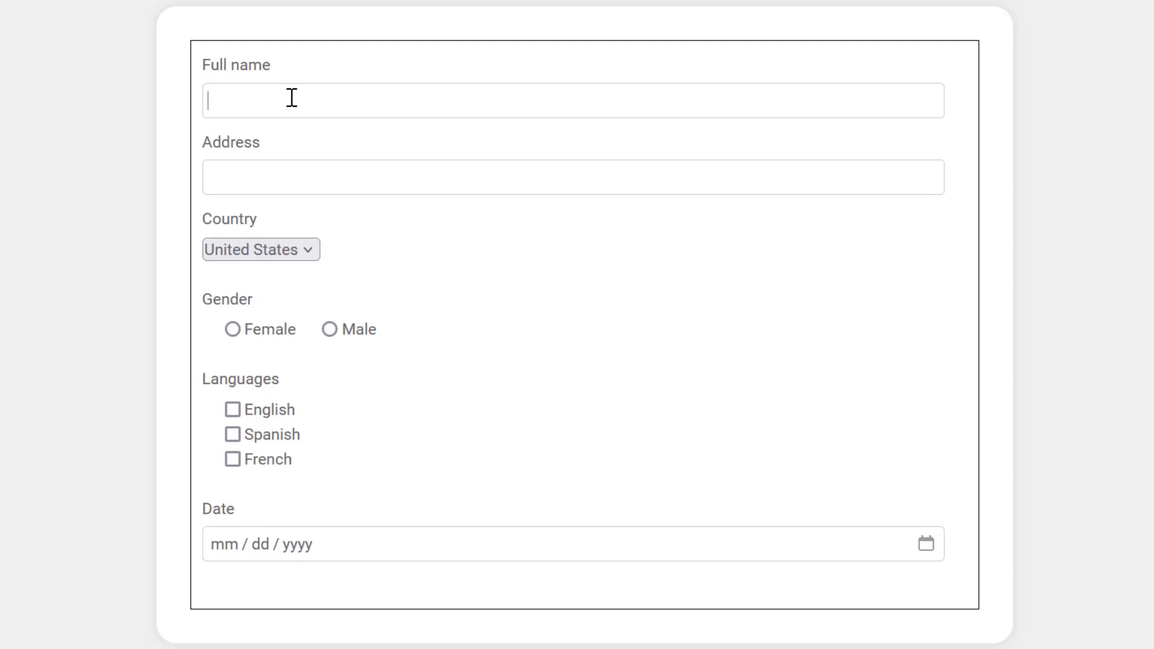
- Demo the Alt+Shift+F fill, then enter the contact's full name and street address
key("alt+shift+f")
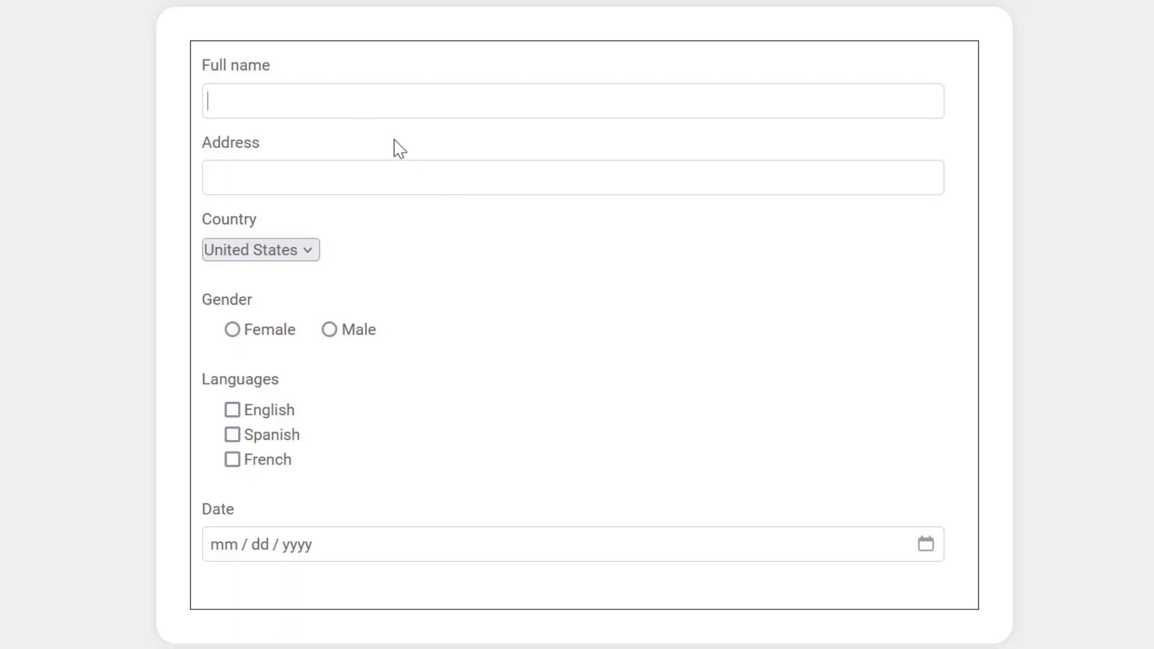
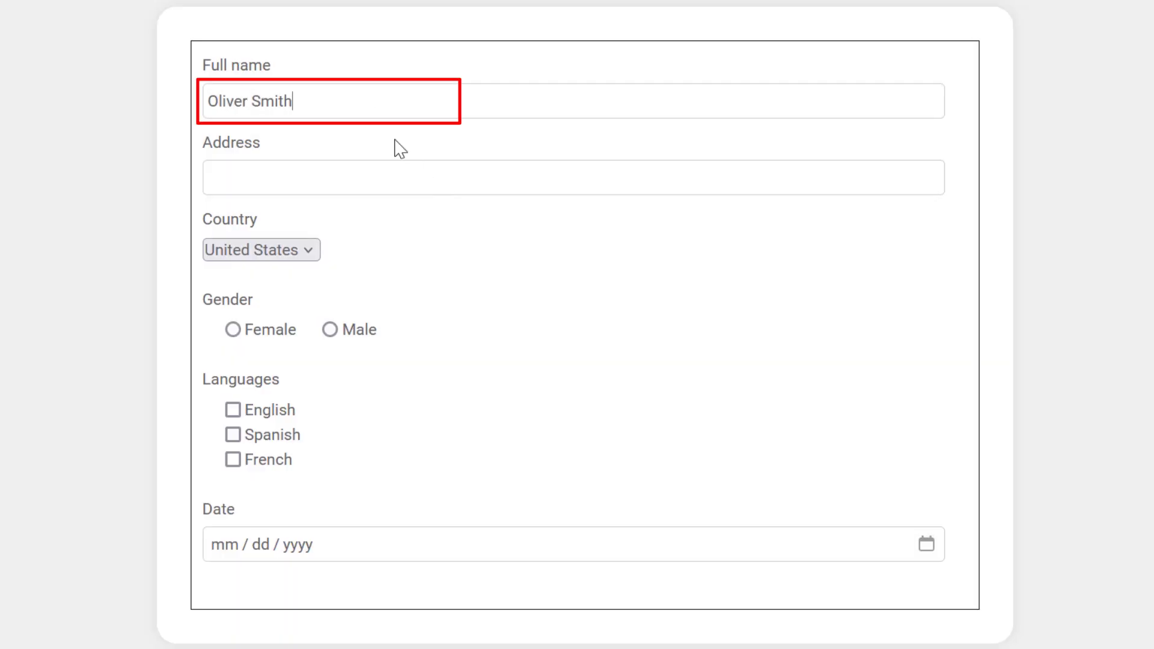
key("Tab")
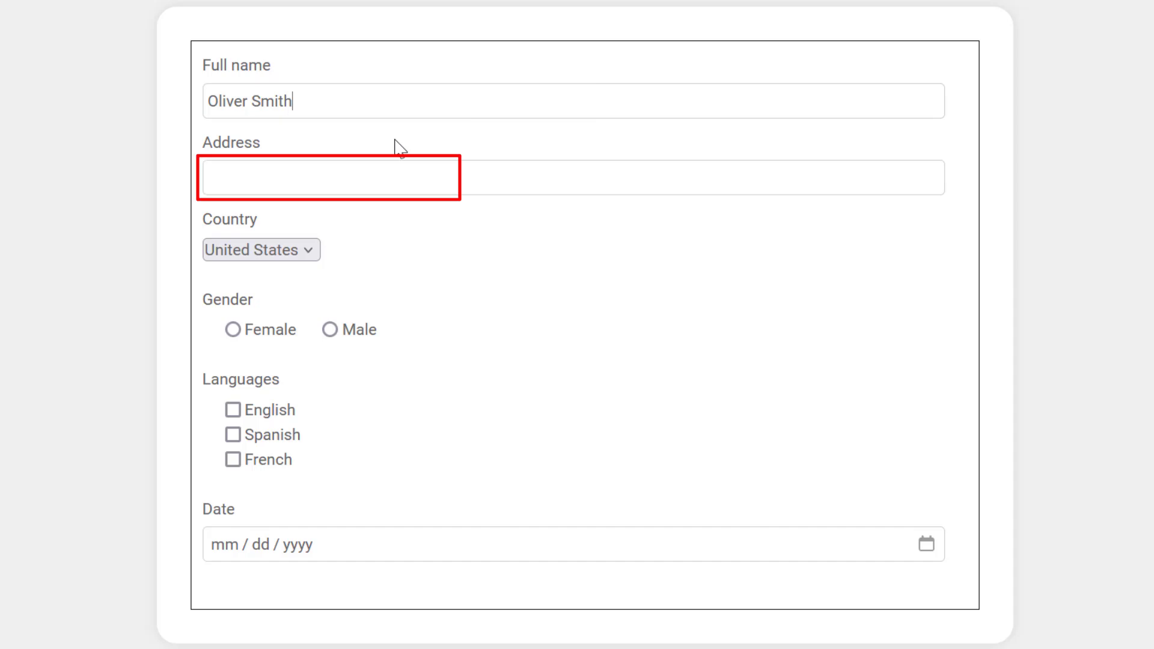
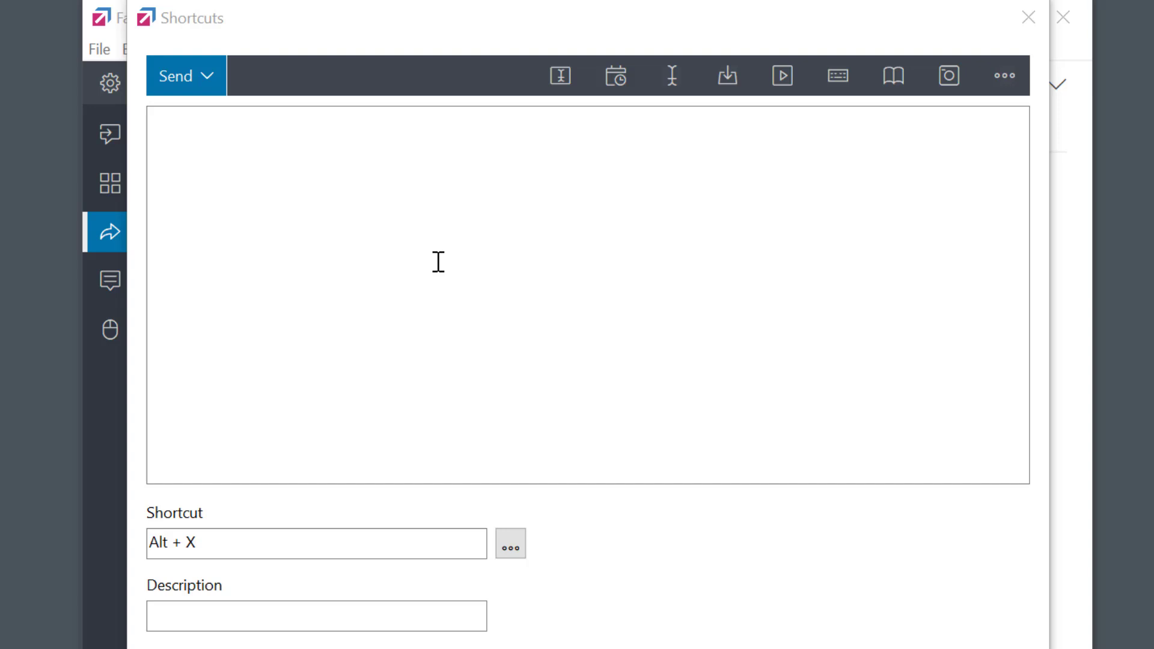
- Set the shortcut text to the contact's full name, a {Tab} key, then their address
left_click(362, 197)
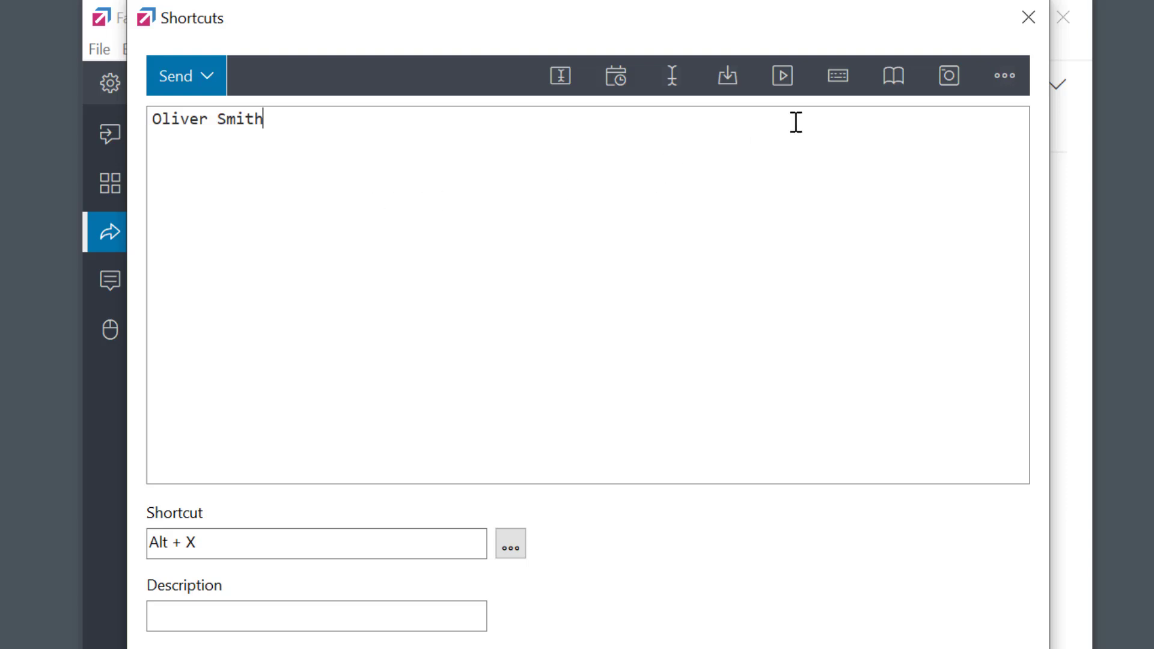
left_click(839, 76)
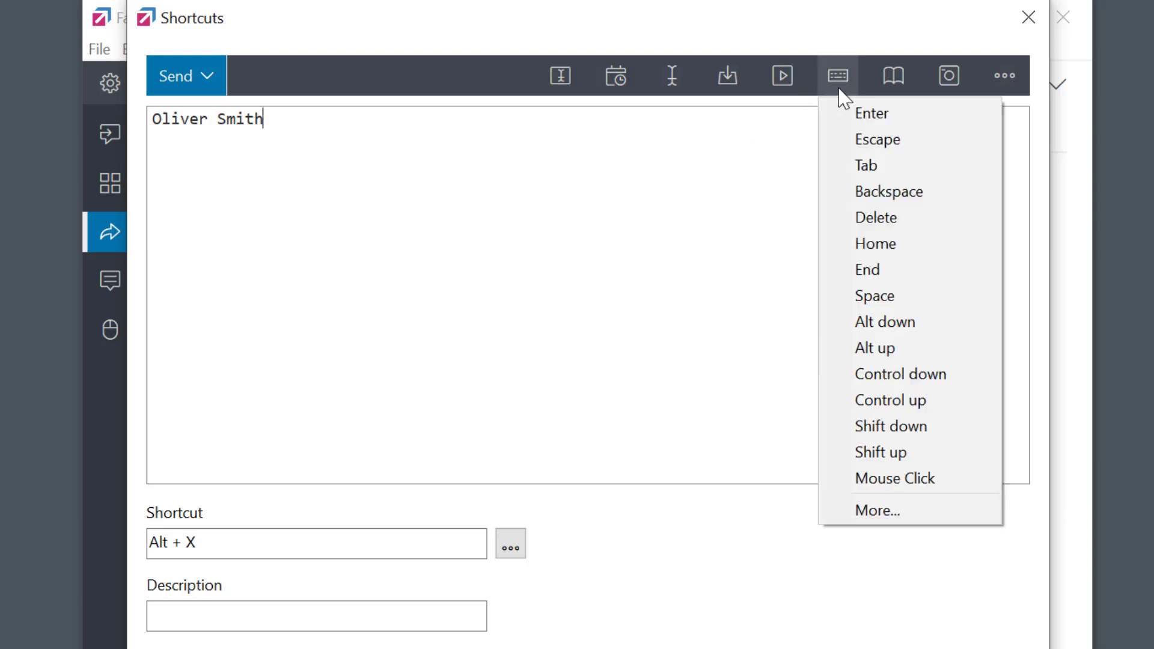
left_click(876, 172)
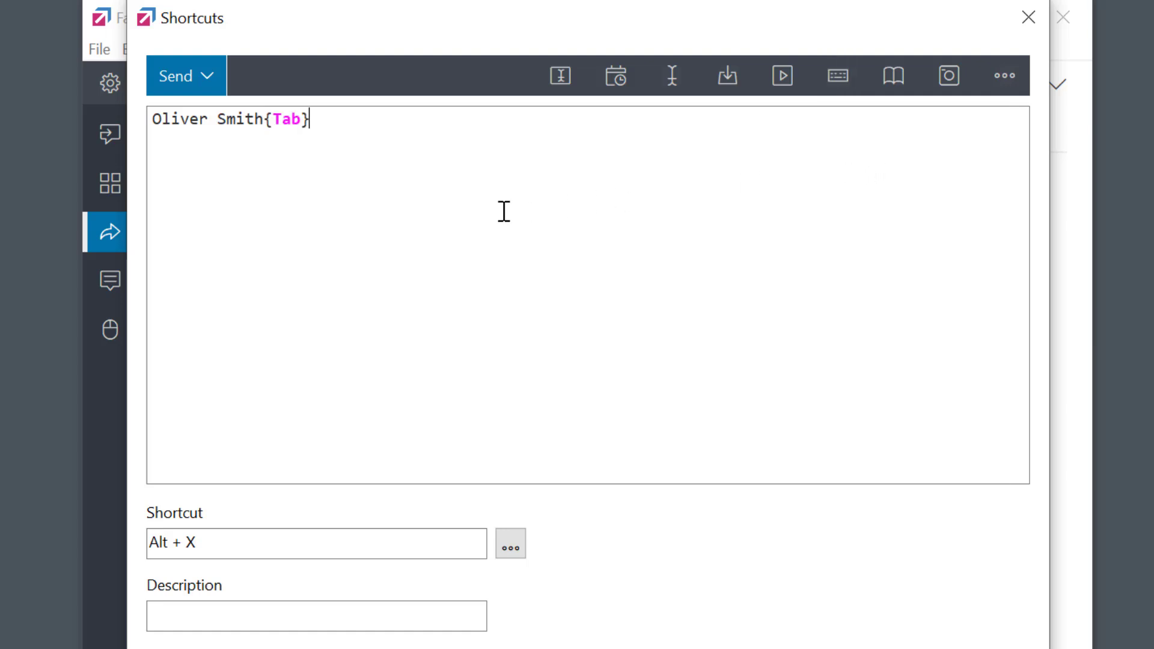
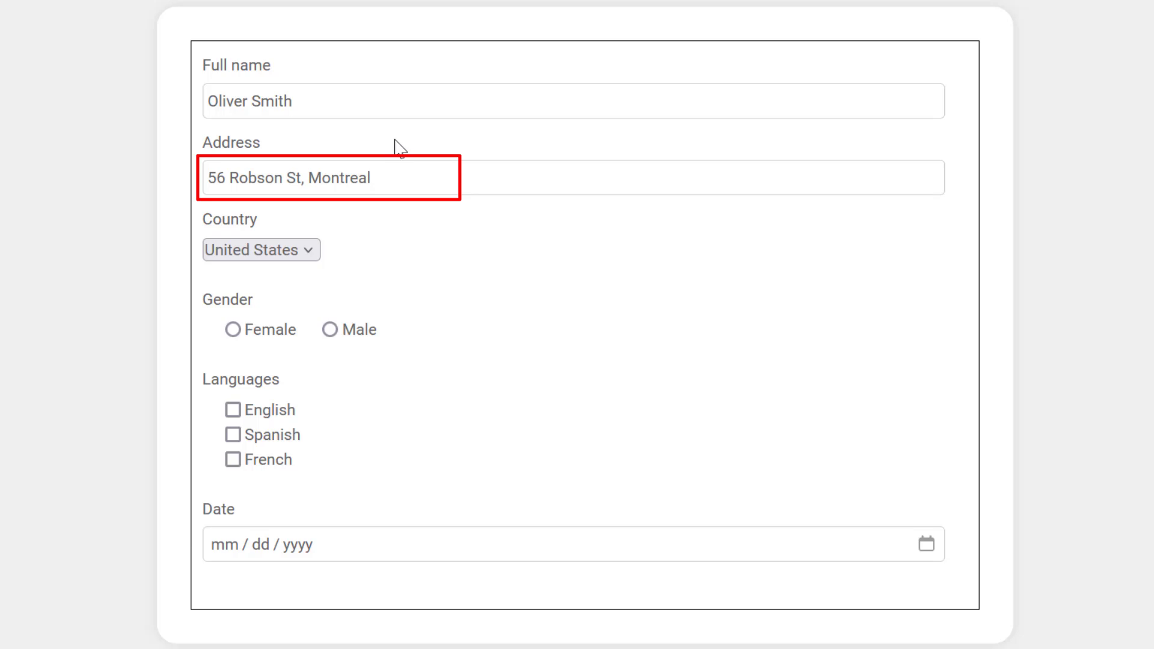
- Move to the Country dropdown and type C, A, N to pick Canada
key("Tab")
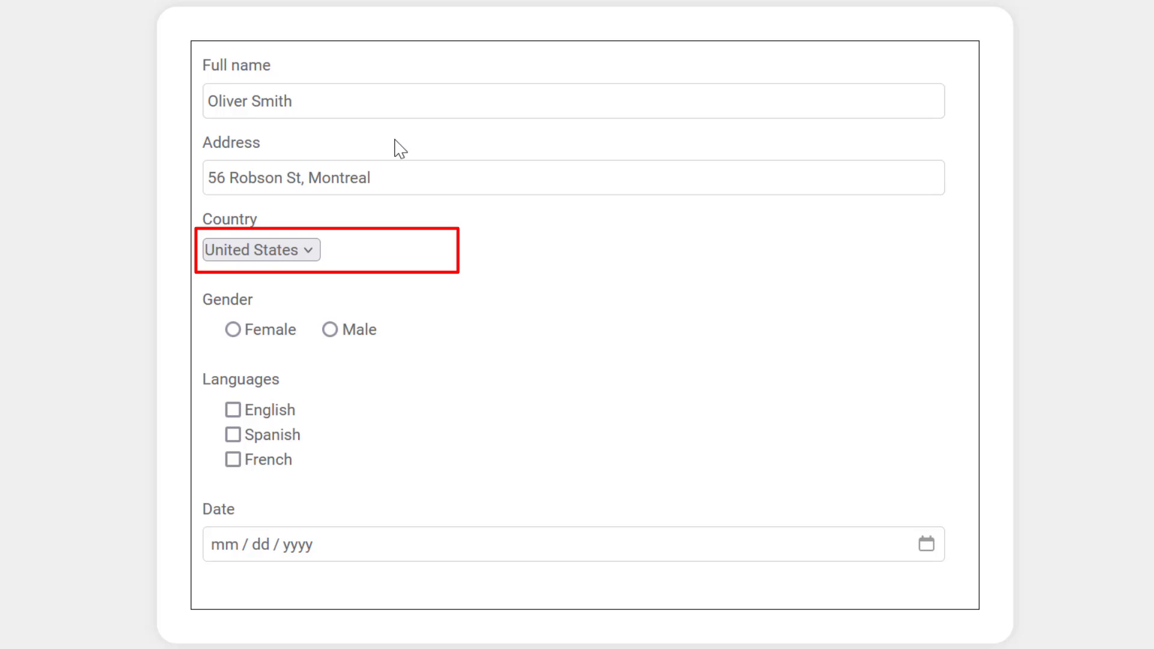
key("c")
key("a")
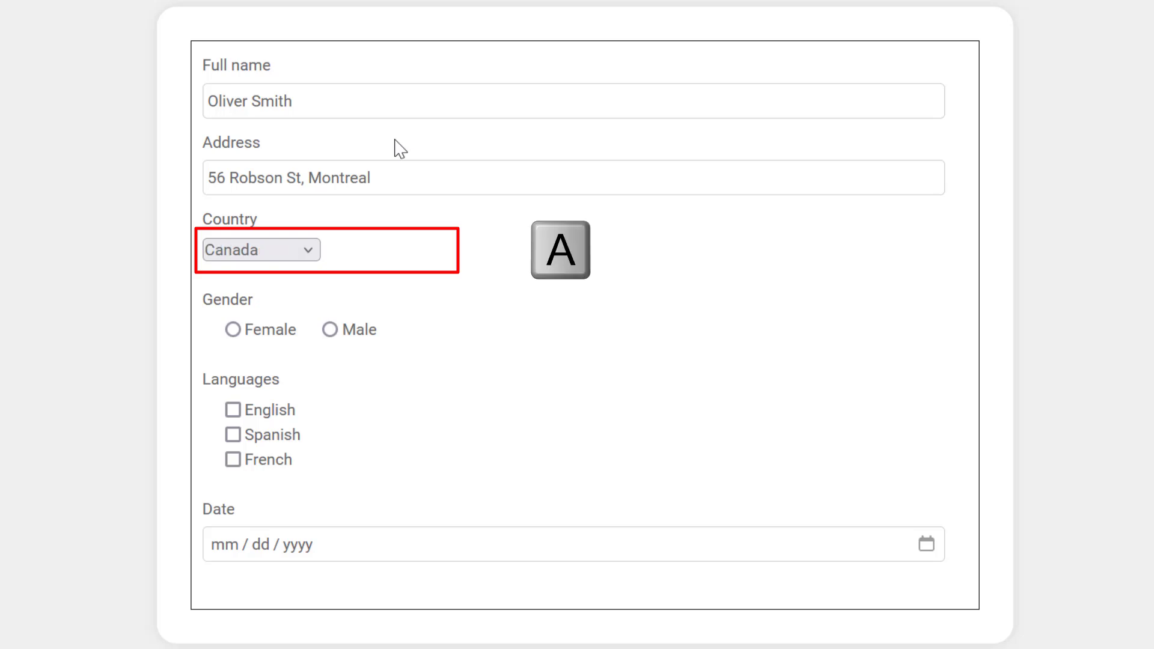
key("n")
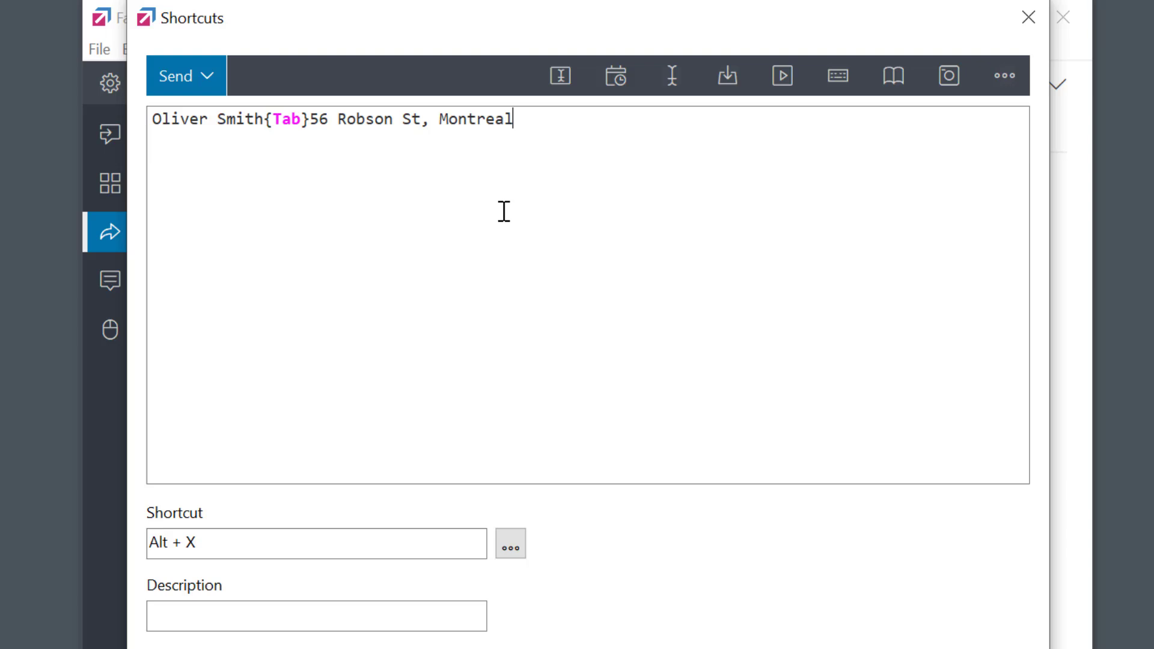
- Append a {Tab} key and the text 'can' after the address
left_click(844, 81)
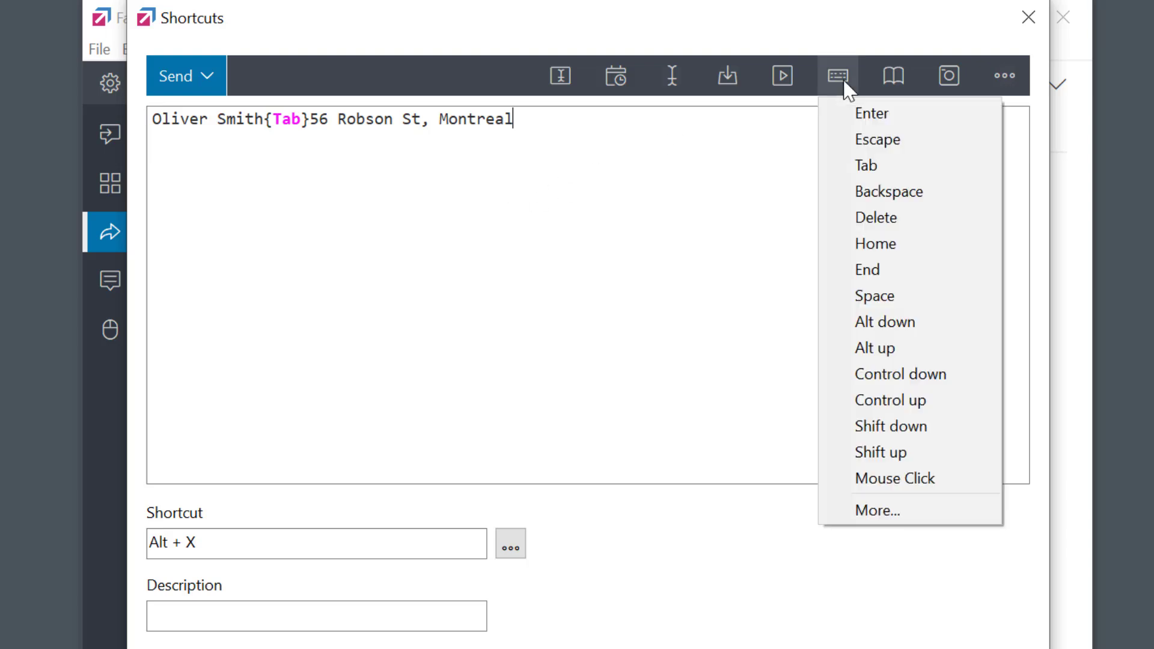
left_click(876, 174)
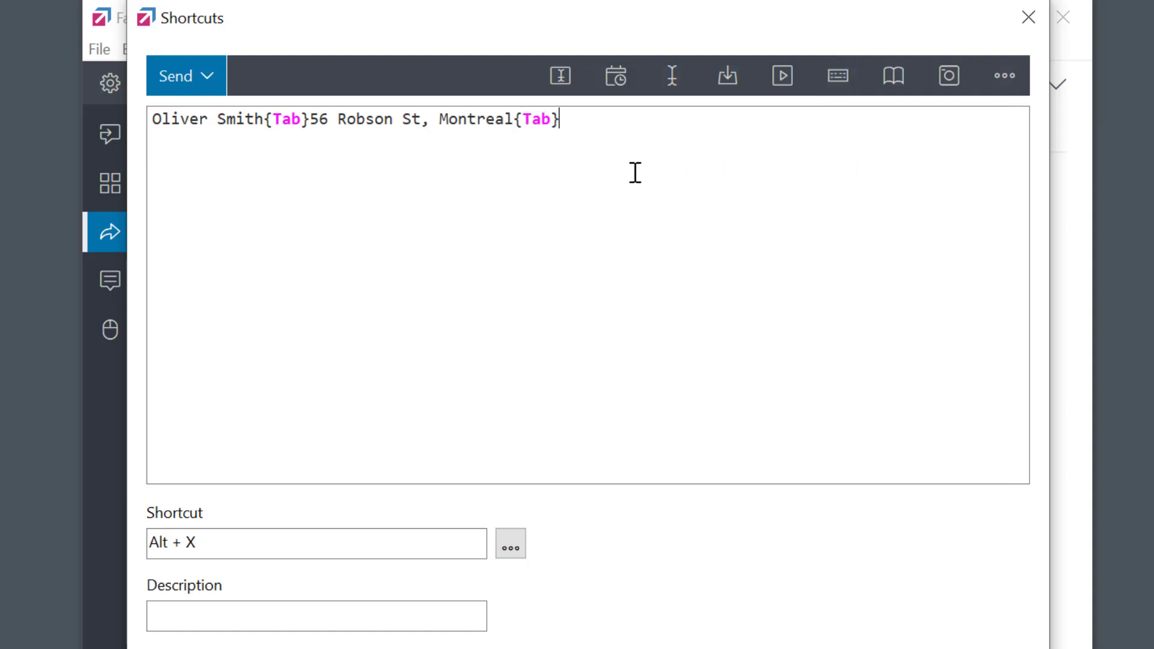
type("can")
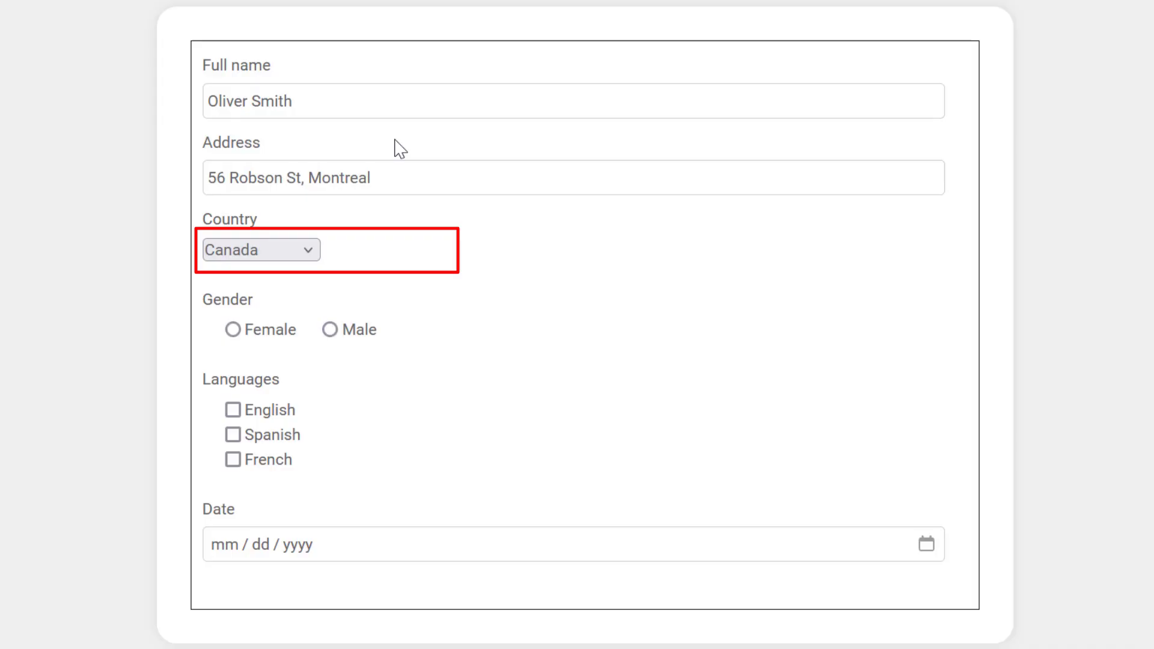
- Tab to Gender, select Female, then shift the choice to Male with the Right arrow
key("Tab")
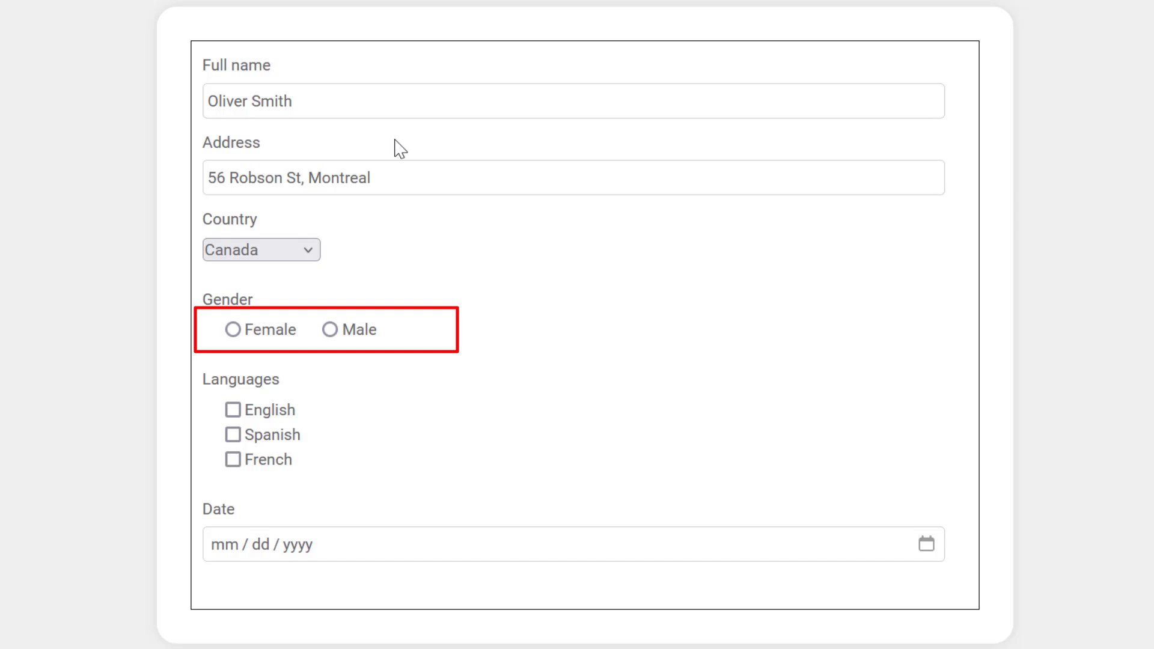
key("space")
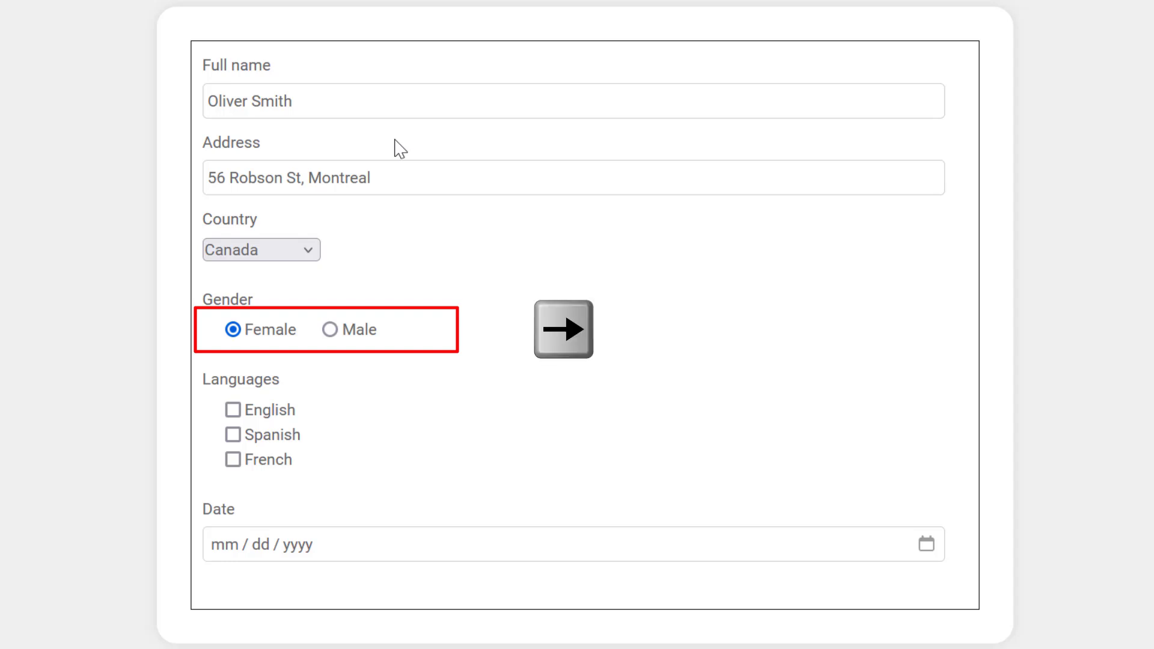
key("Right")
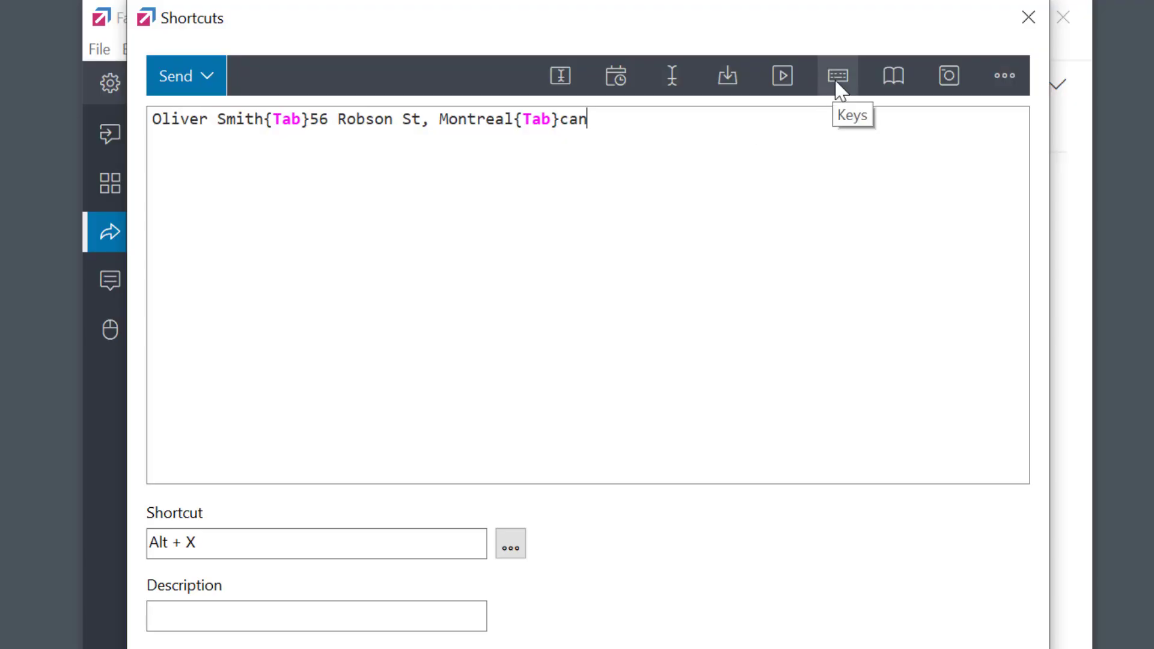
- Append {Tab}, {Space} and the library's Right-arrow {Right} command after 'can'
left_click(838, 77)
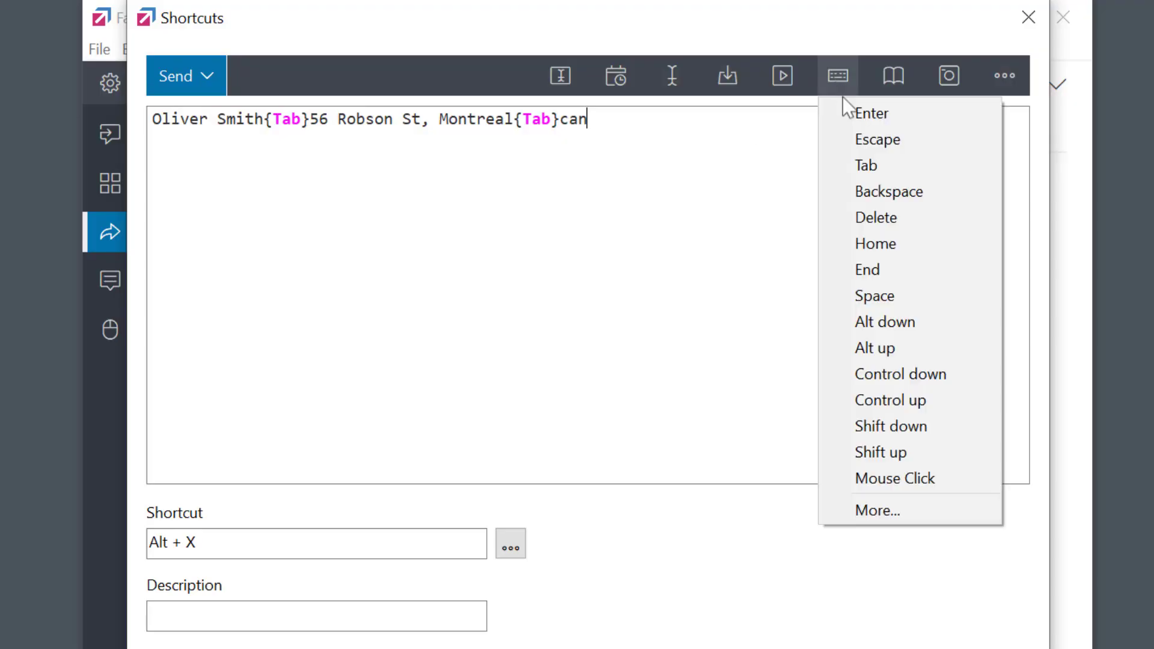
left_click(875, 170)
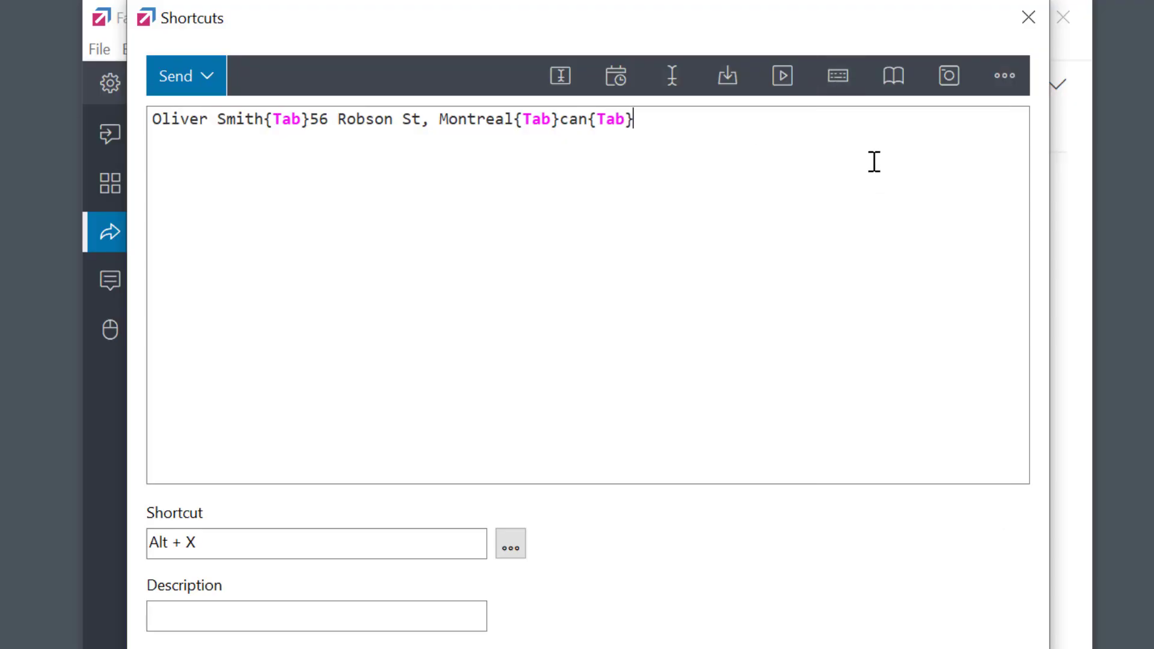
left_click(838, 77)
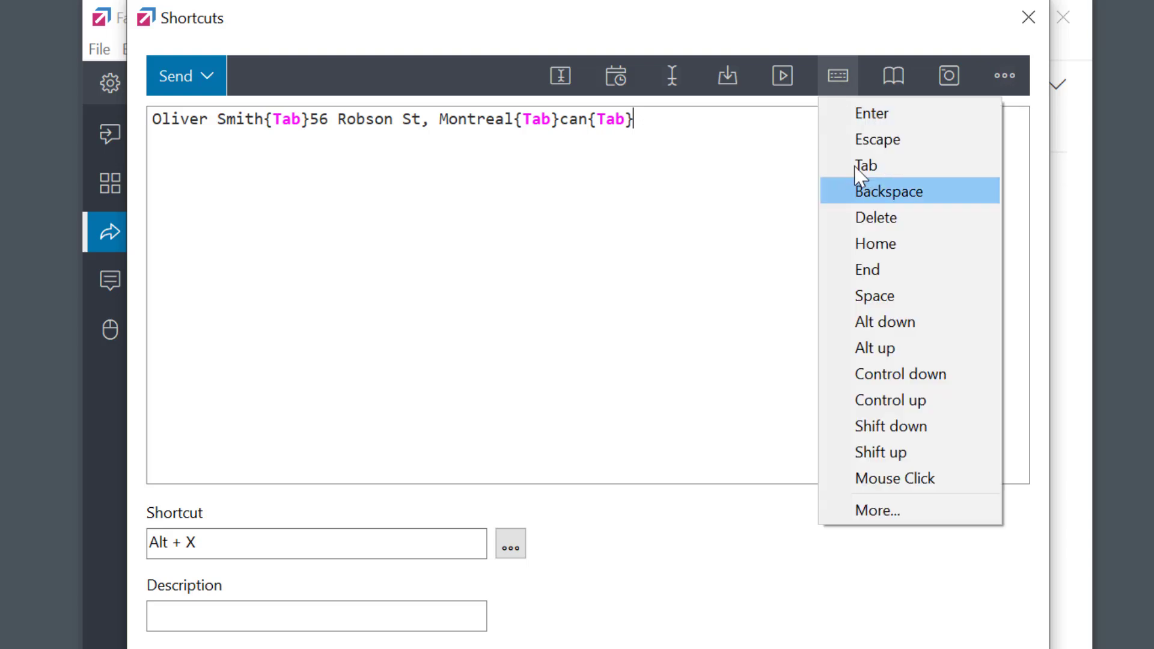
left_click(894, 301)
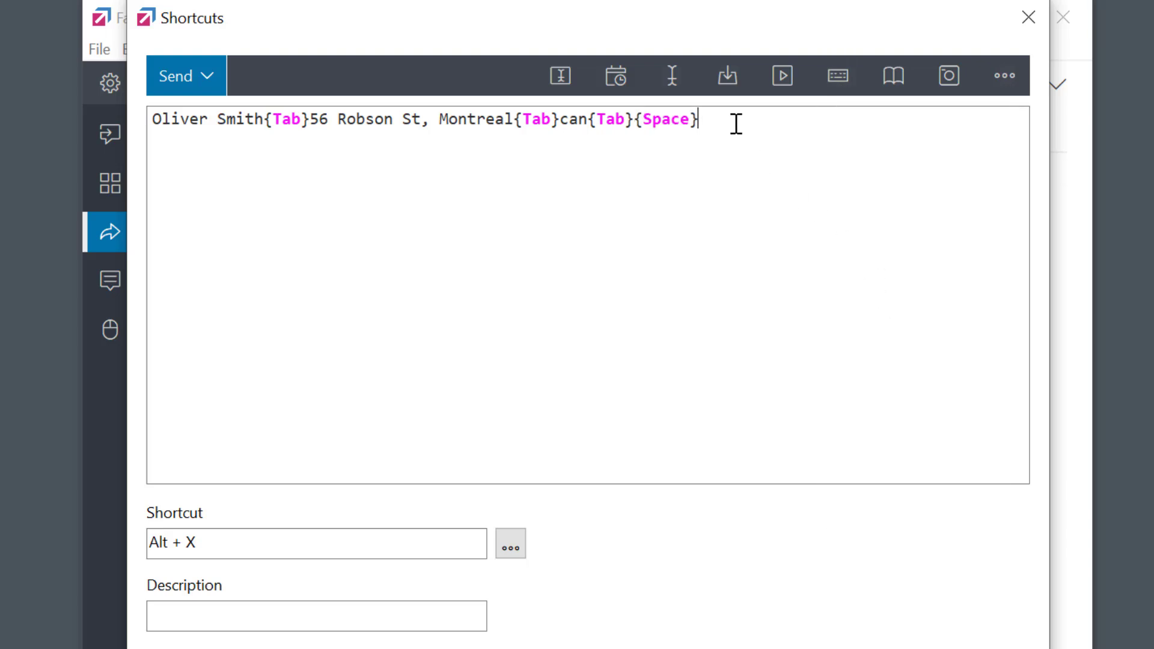
left_click(838, 77)
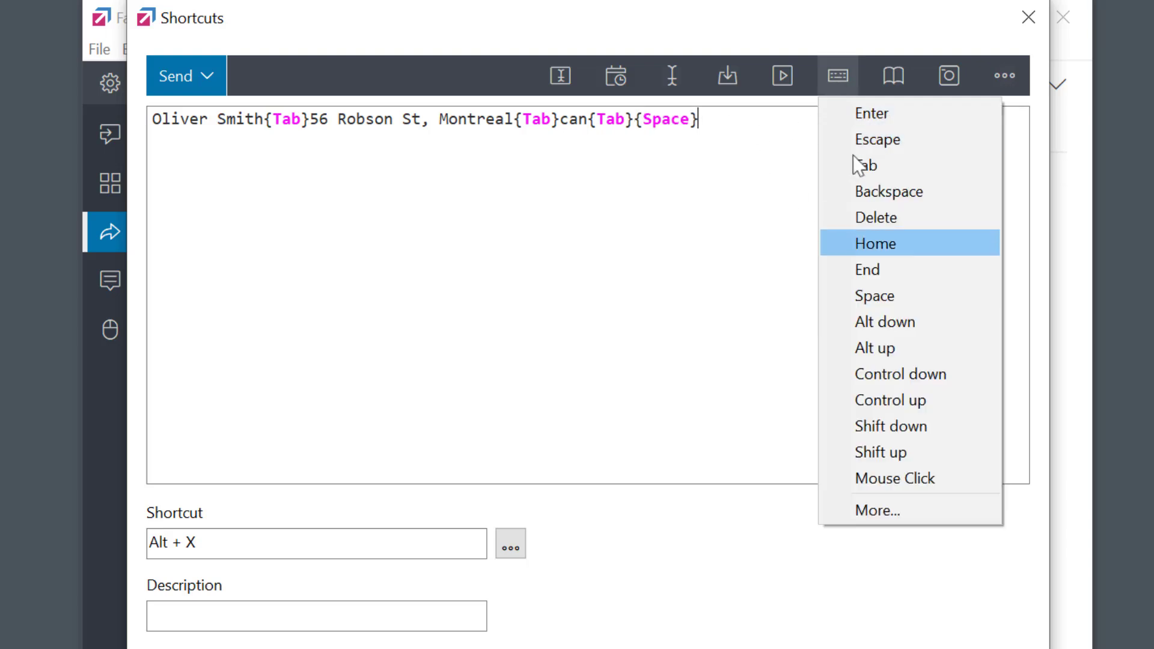
left_click(878, 510)
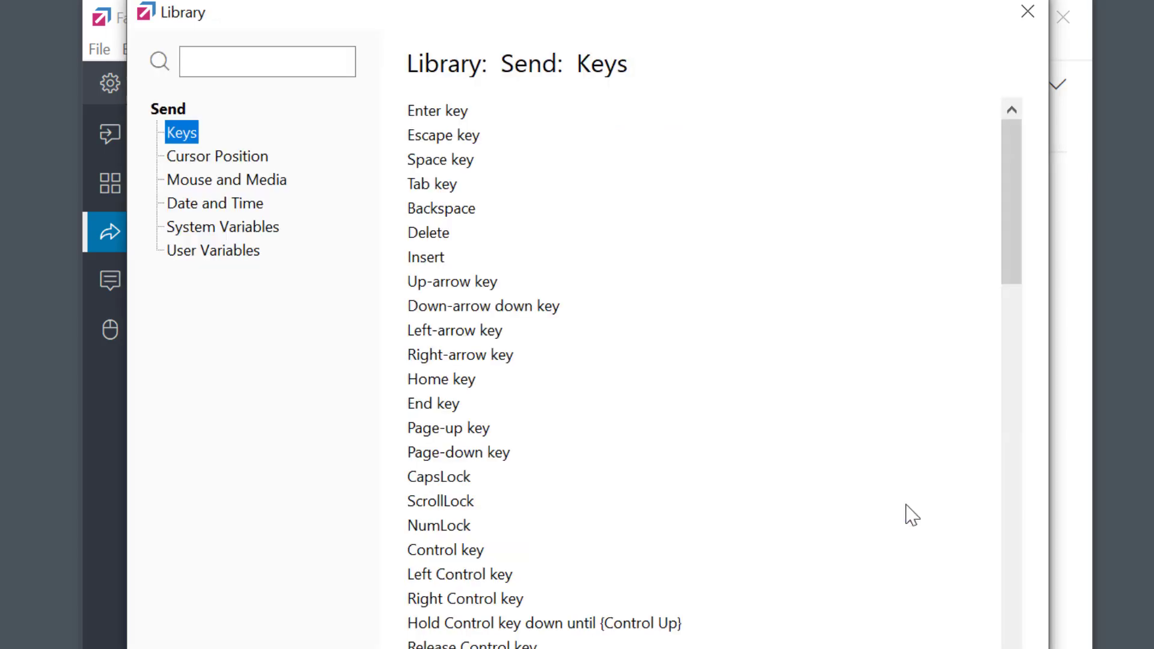
left_click(480, 354)
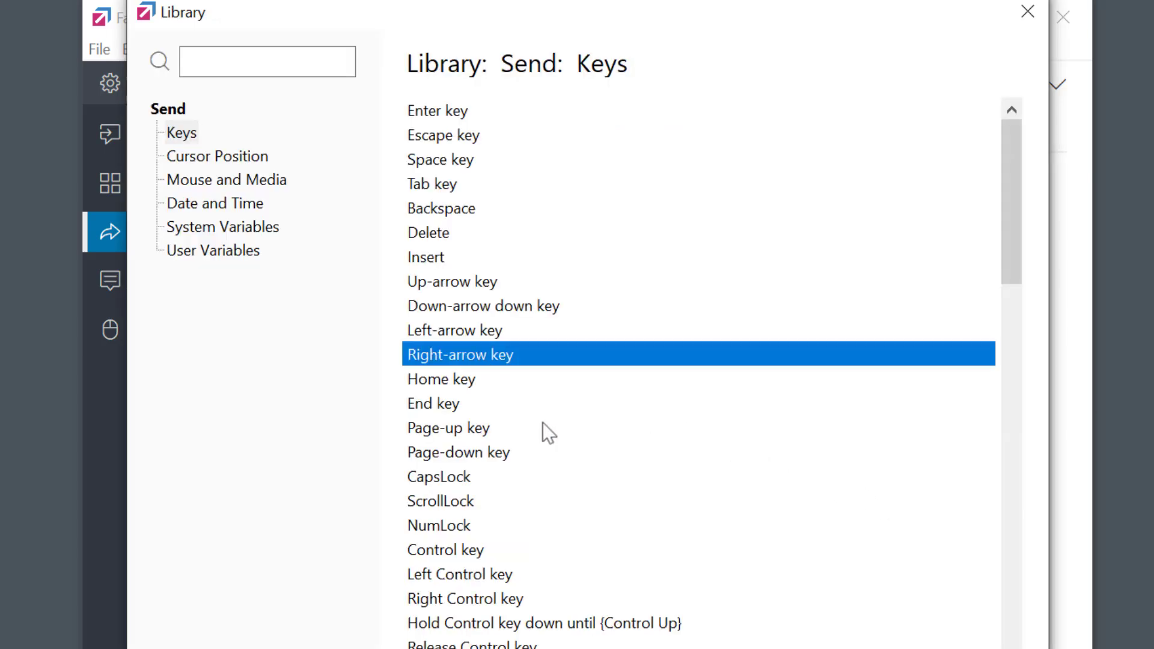
key("Return")
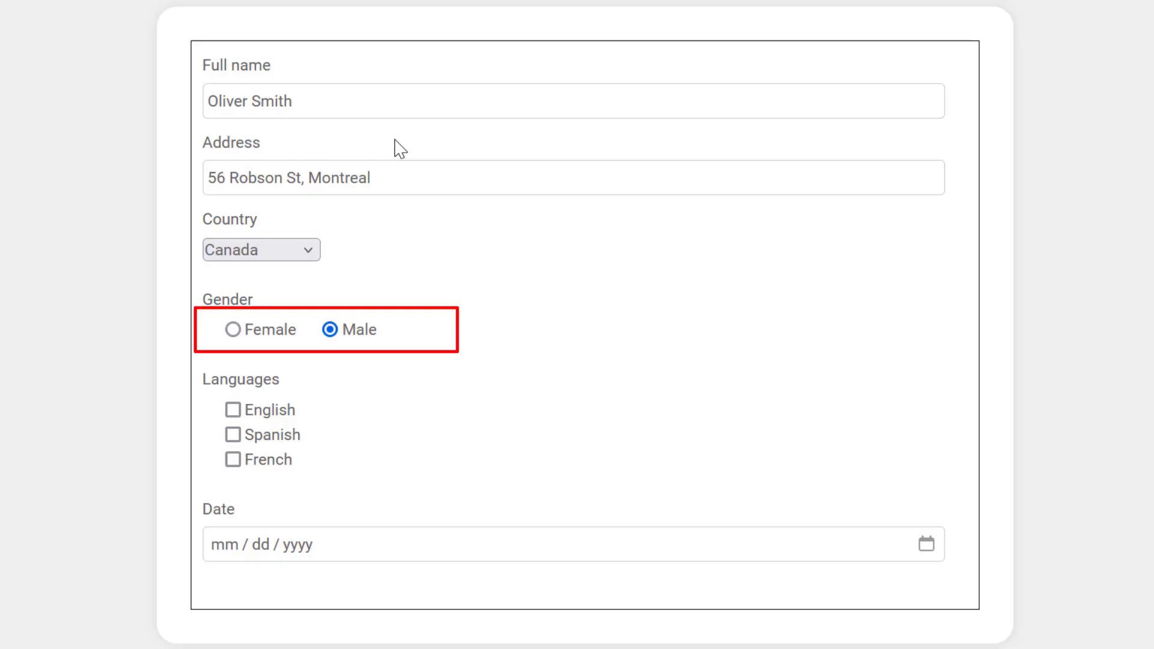
- Tab through Languages ticking English and French, then type 10 / 12 / 2024 into Date
key("Tab")
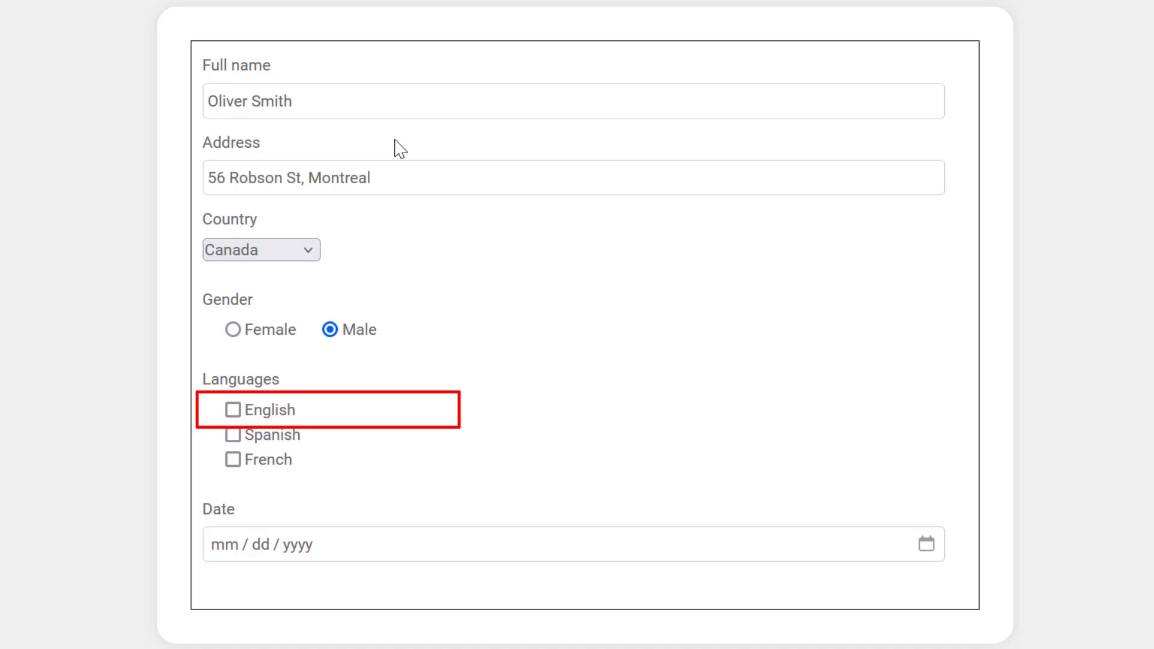
key("space")
key("Tab")
key("Tab")
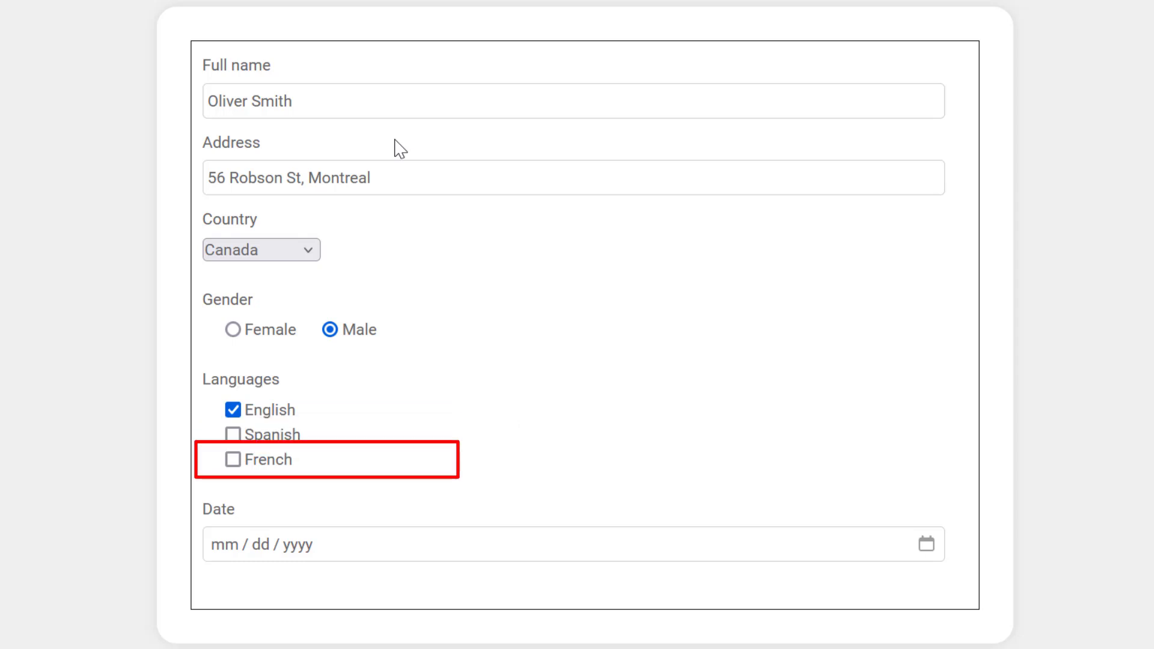
key("space")
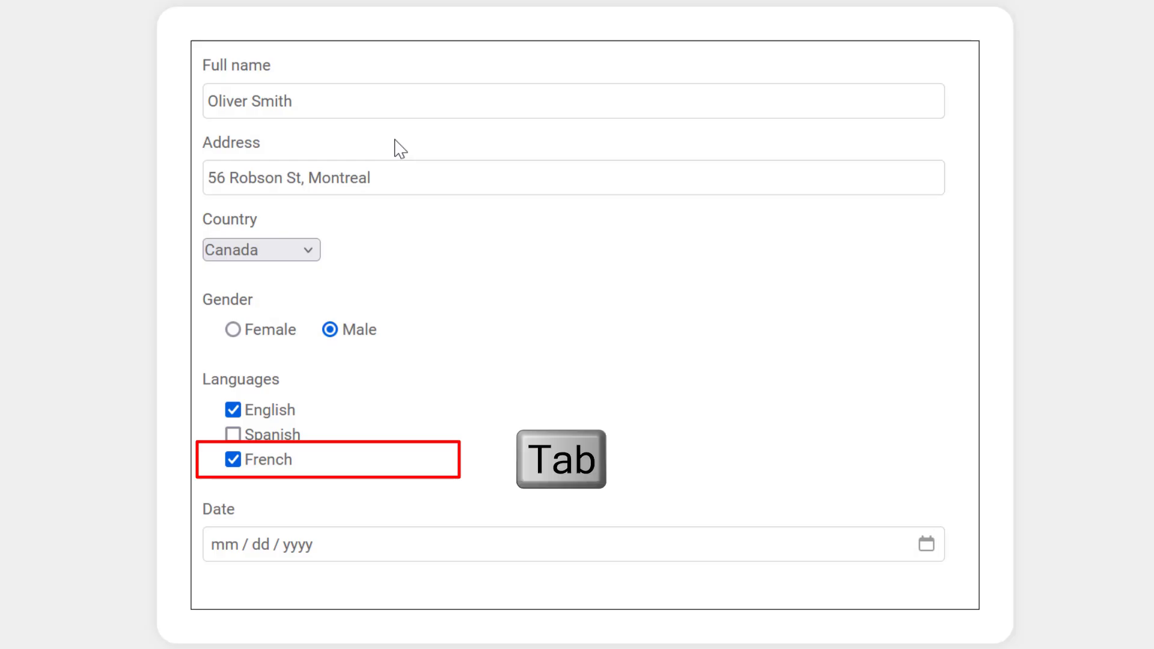
key("Tab")
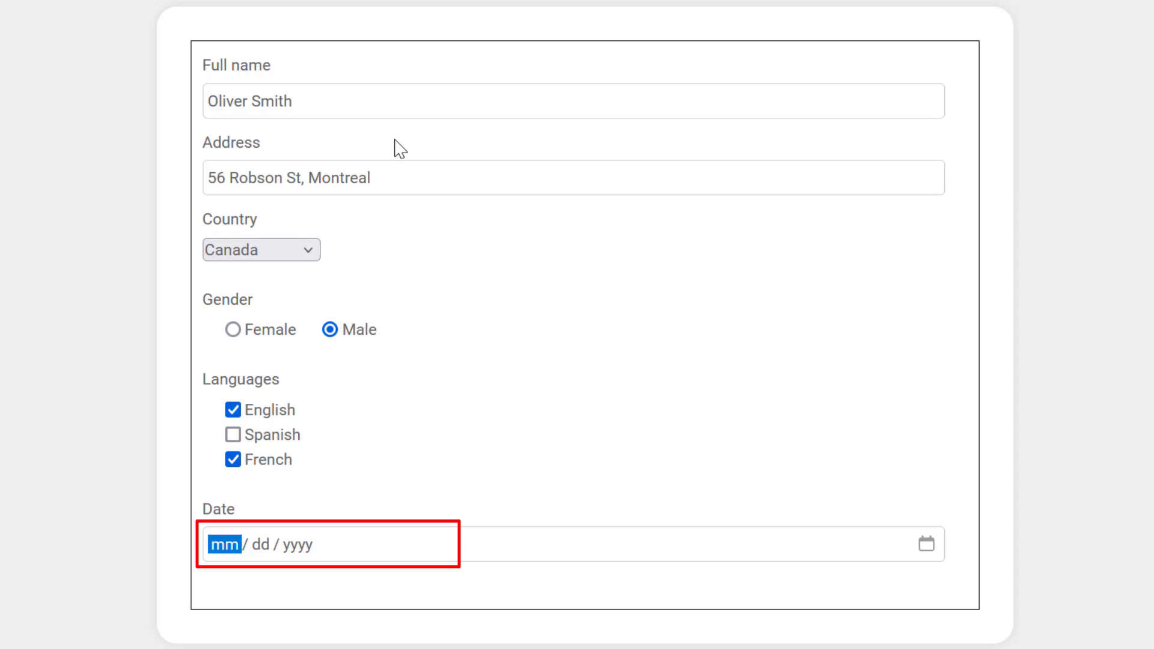
type("10 / 12 / 2024")
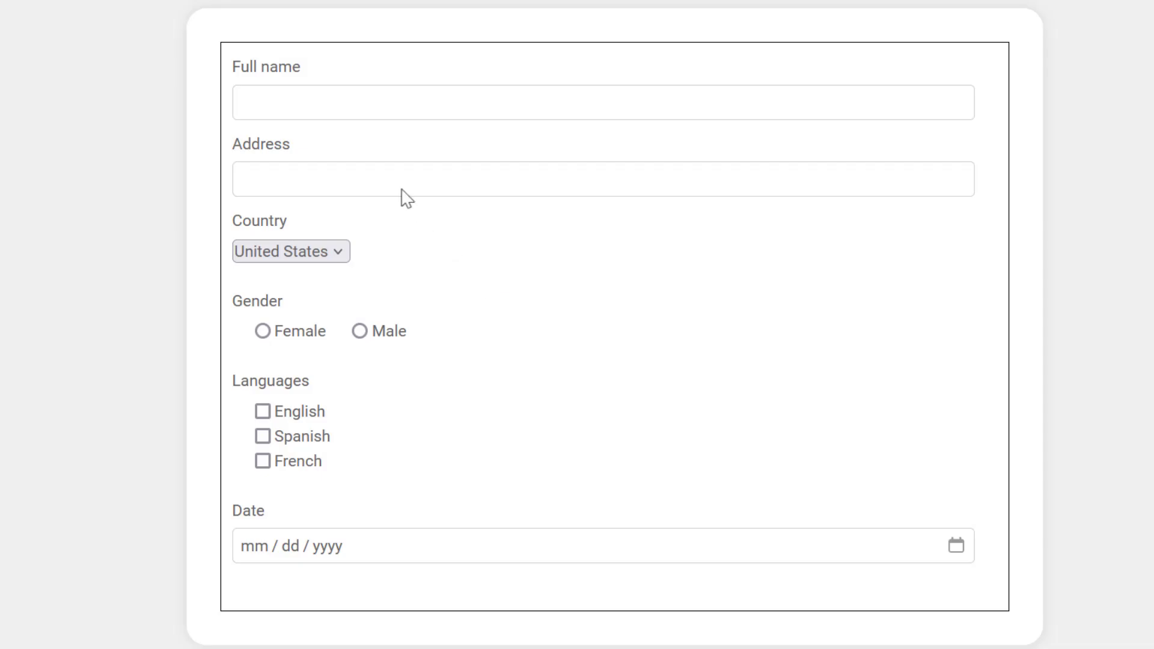
- Put the caret in the empty Full name field and press Alt+X to auto-fill everything
left_click(322, 99)
key("alt+x")
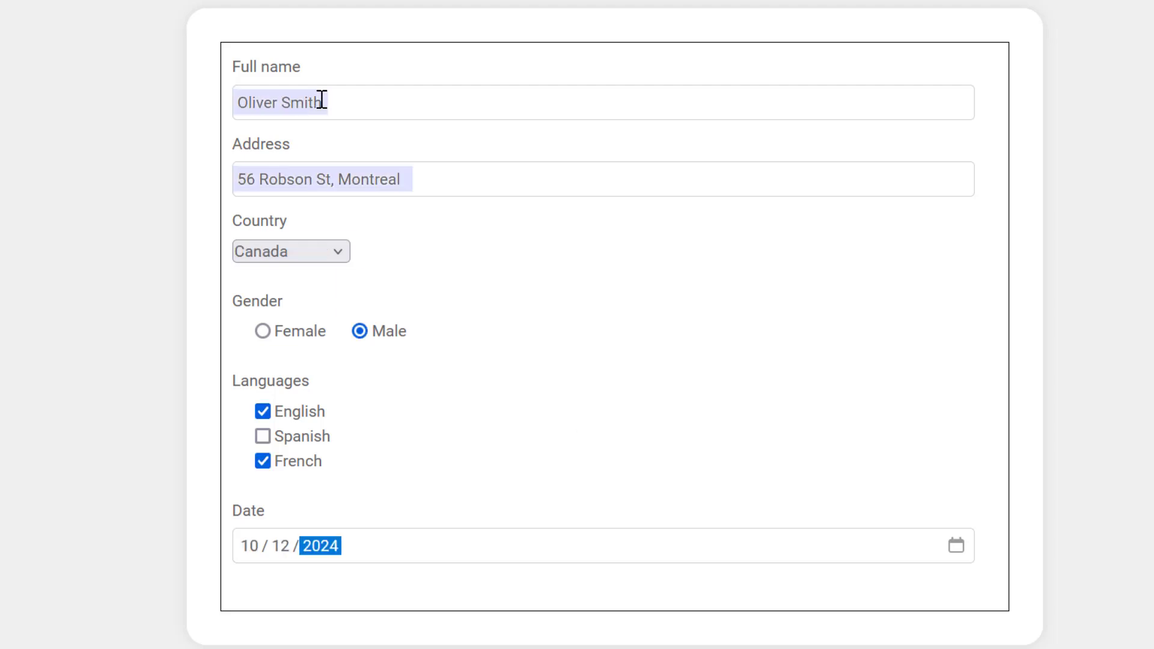